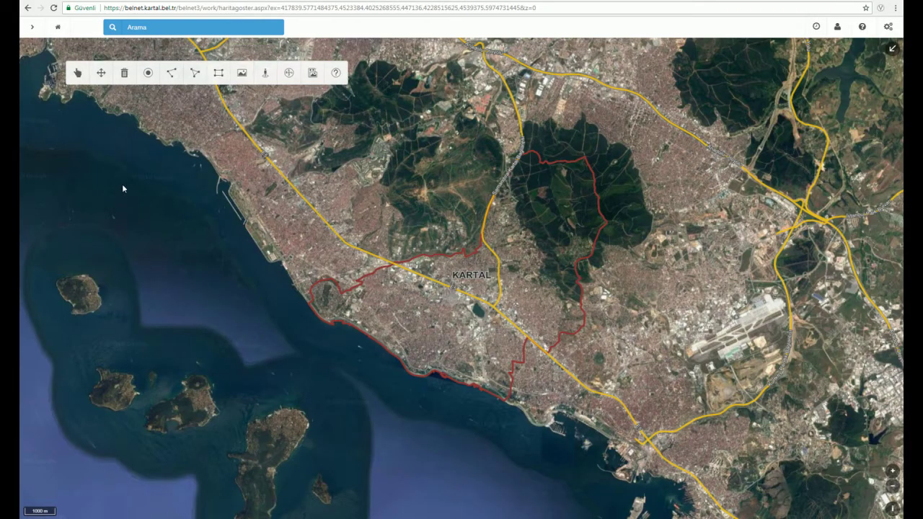
Step: Start an Adres Ara address search and choose the PETROL İŞ neighbourhood under Mahalleler
left_click(32, 29)
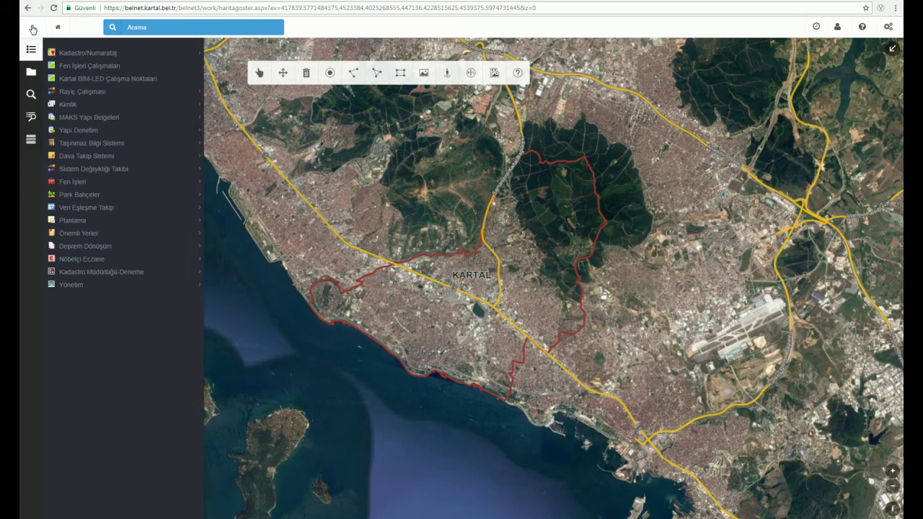
left_click(31, 95)
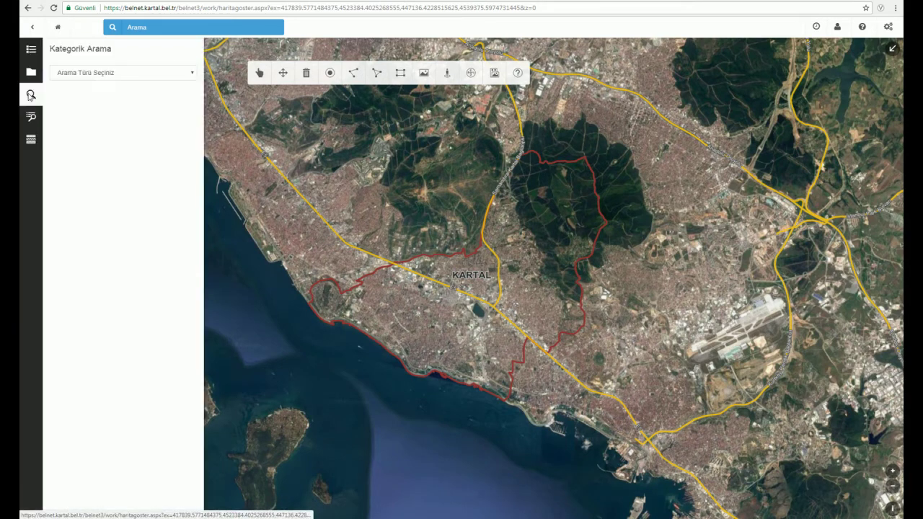
left_click(96, 75)
left_click(97, 93)
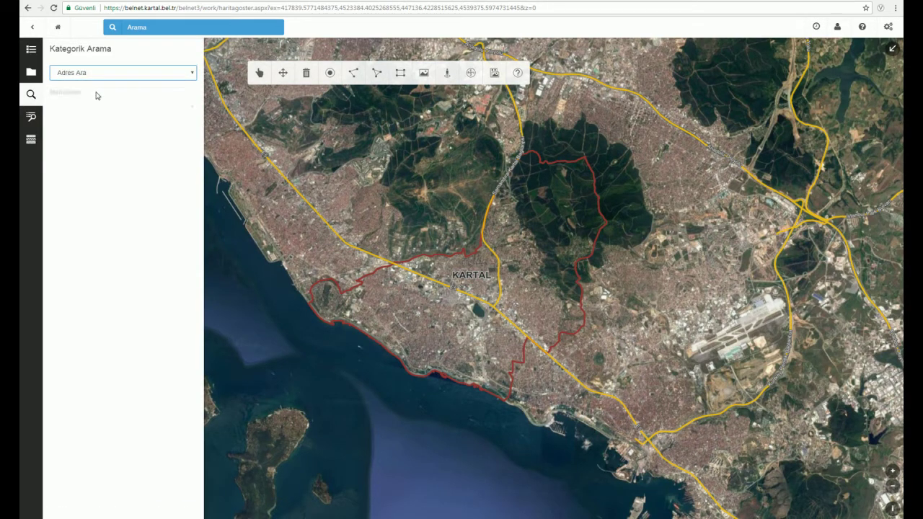
left_click(97, 107)
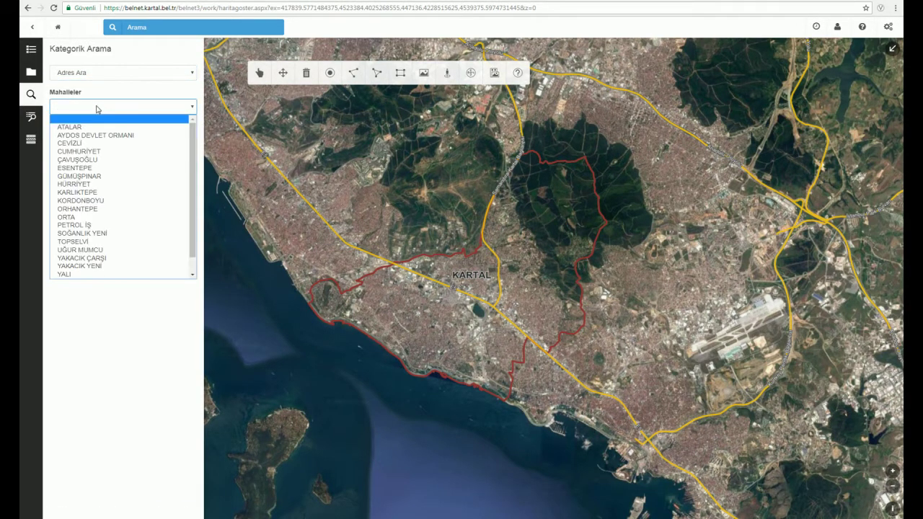
left_click(107, 226)
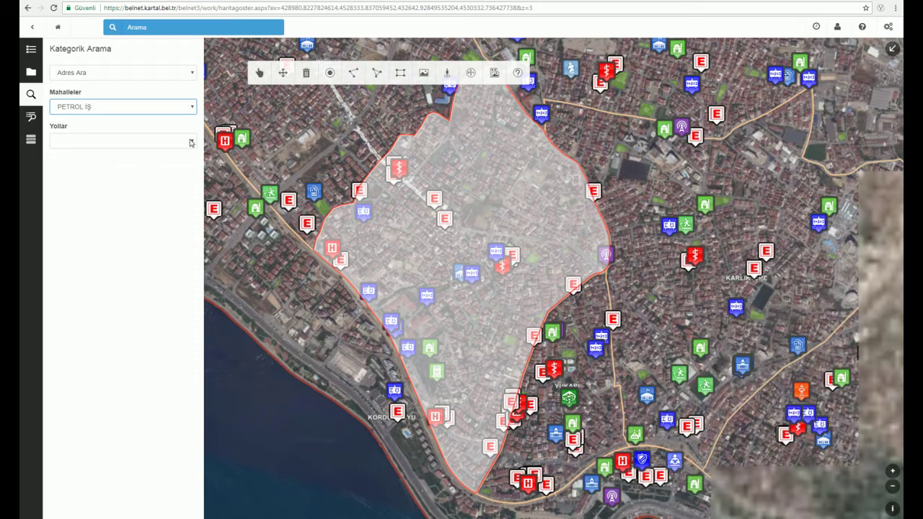
left_click(191, 143)
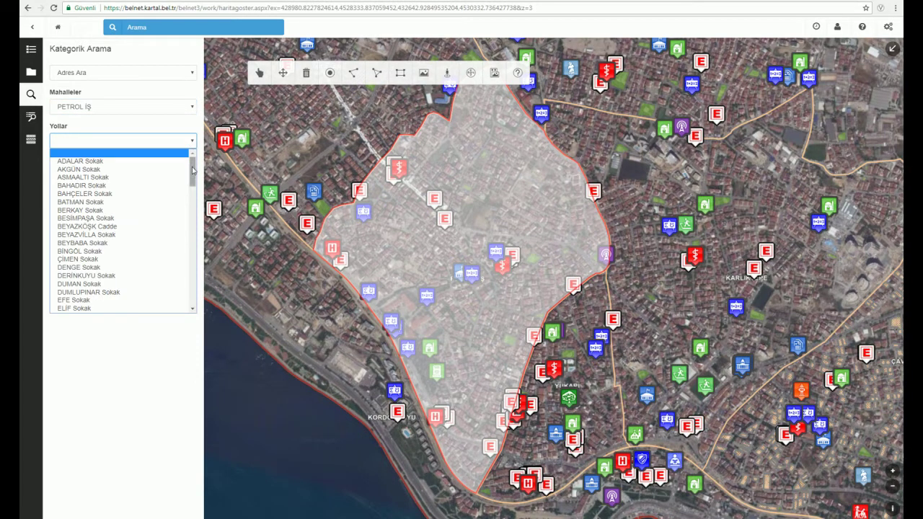
Step: Pick KIZILAY Bulvar as the street and 24B as the door number
left_click_drag(192, 170, 193, 214)
left_click(117, 234)
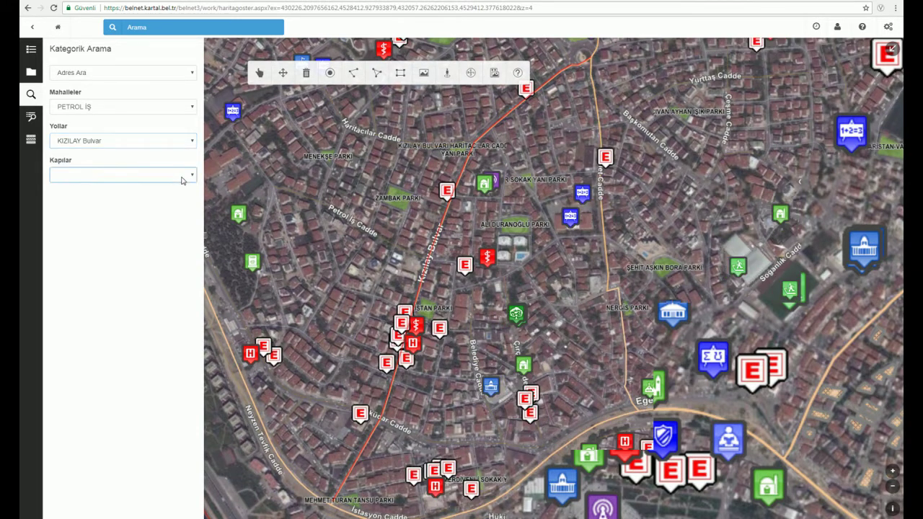
left_click(182, 179)
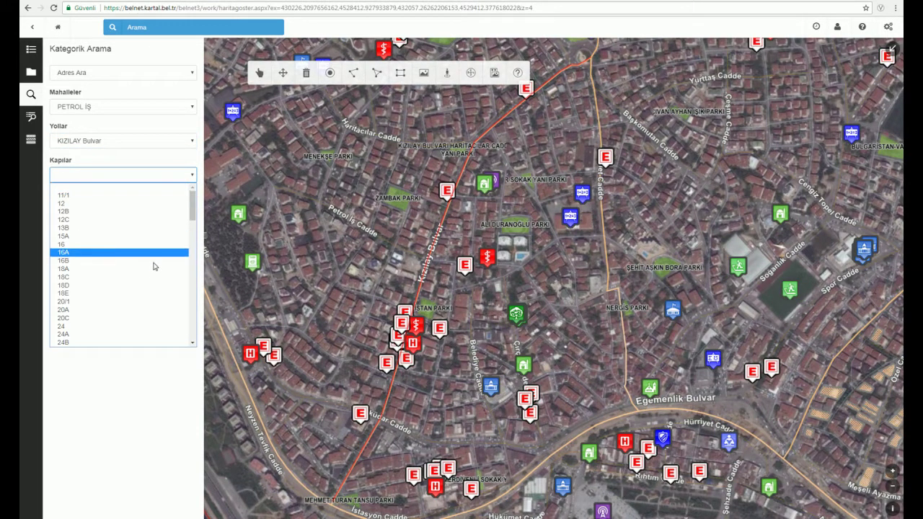
left_click(164, 343)
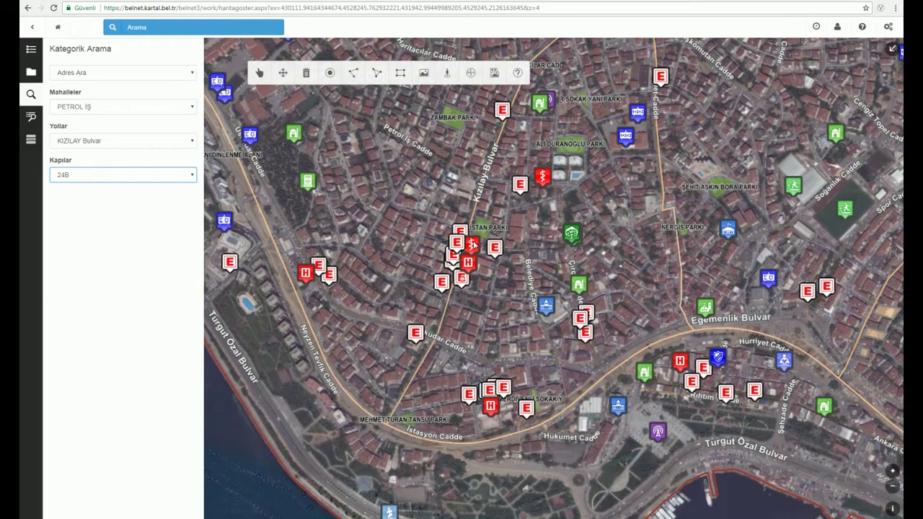
Step: Zoom to the Kızılay Bulvar parcels and open the Netcad 360 (2017) panorama on the street
scroll(470, 242, "up", 3)
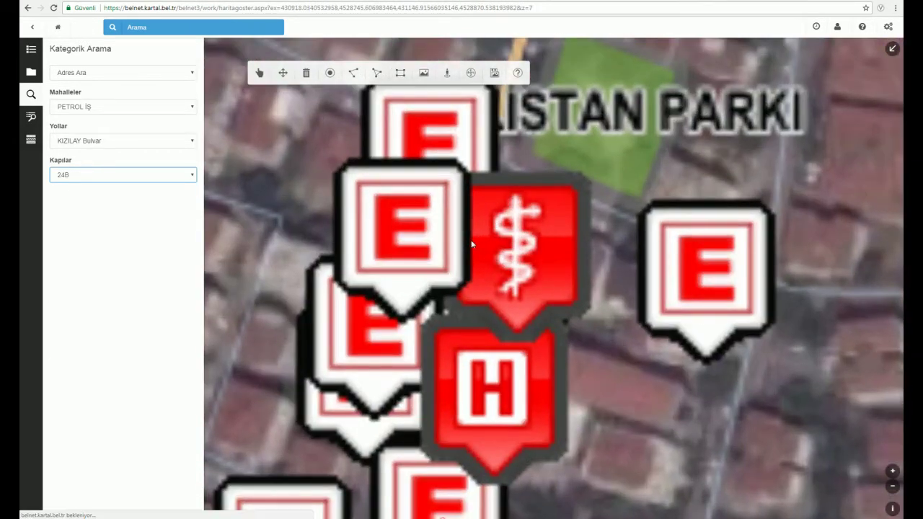
scroll(475, 199, "up", 1)
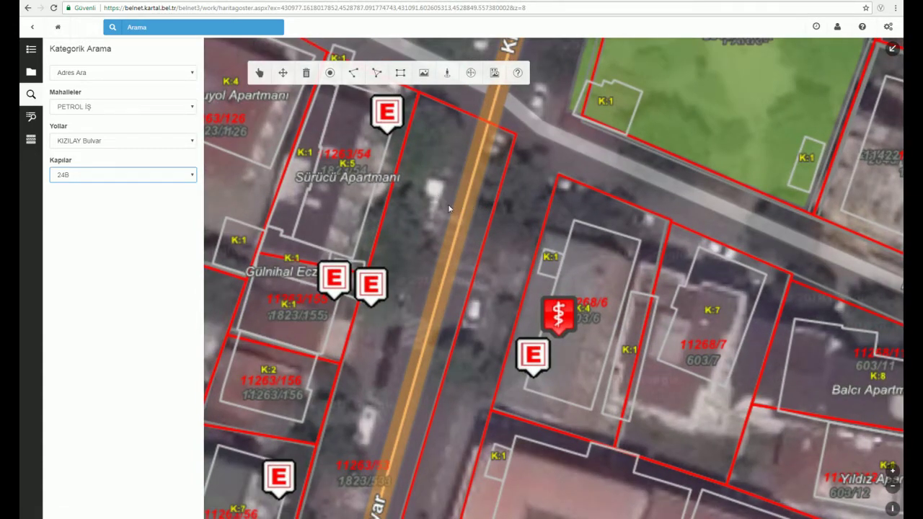
left_click_drag(448, 208, 480, 262)
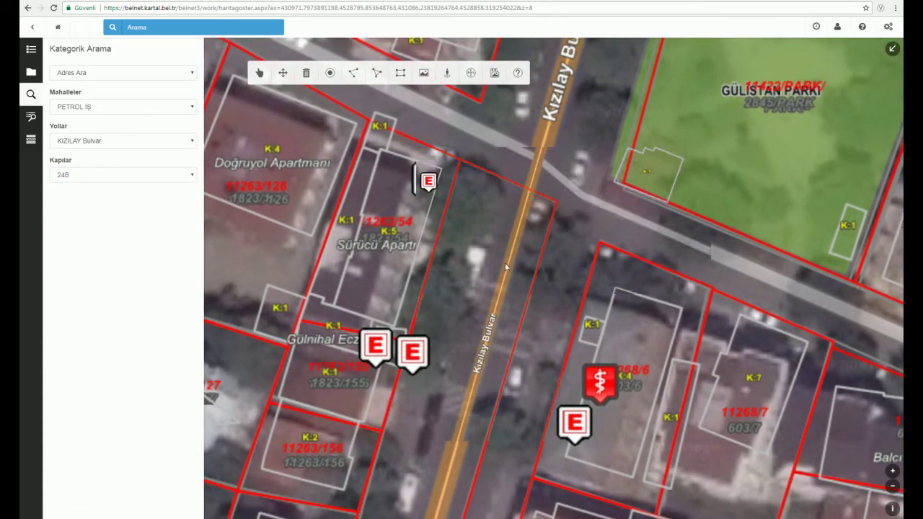
right_click(506, 267)
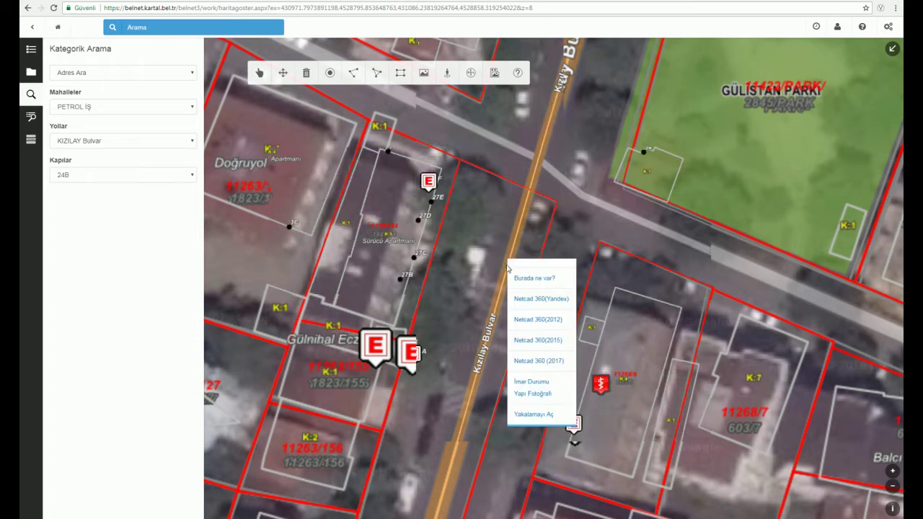
left_click(524, 361)
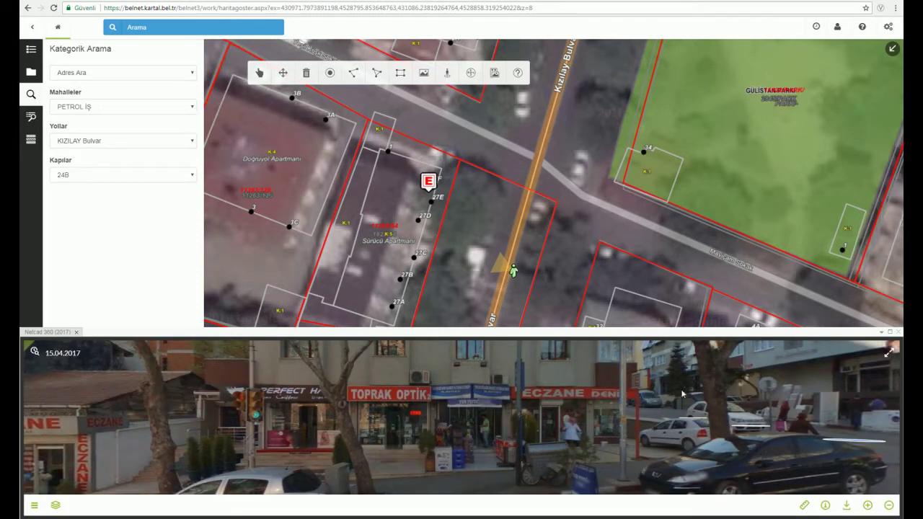
Step: Show the panorama full screen, rotate it to look down Kızılay Bulvar, then exit full screen
left_click(889, 351)
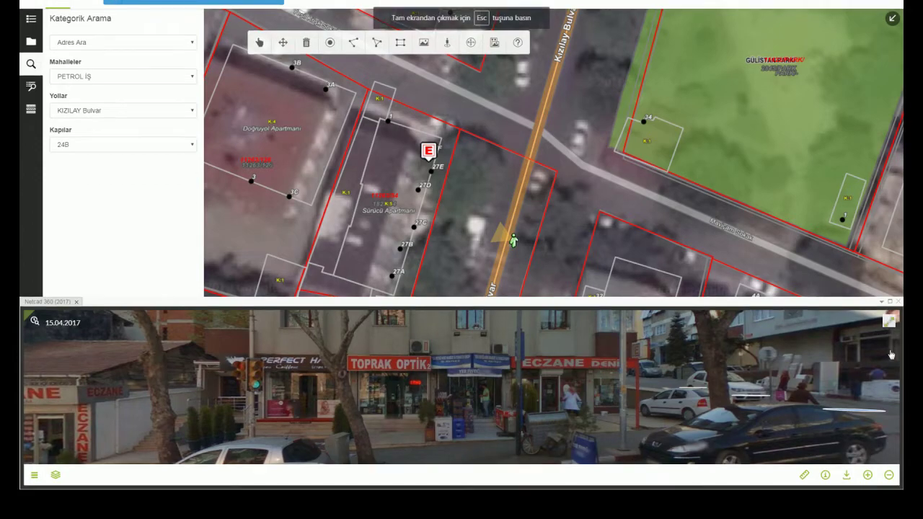
left_click_drag(358, 286, 575, 302)
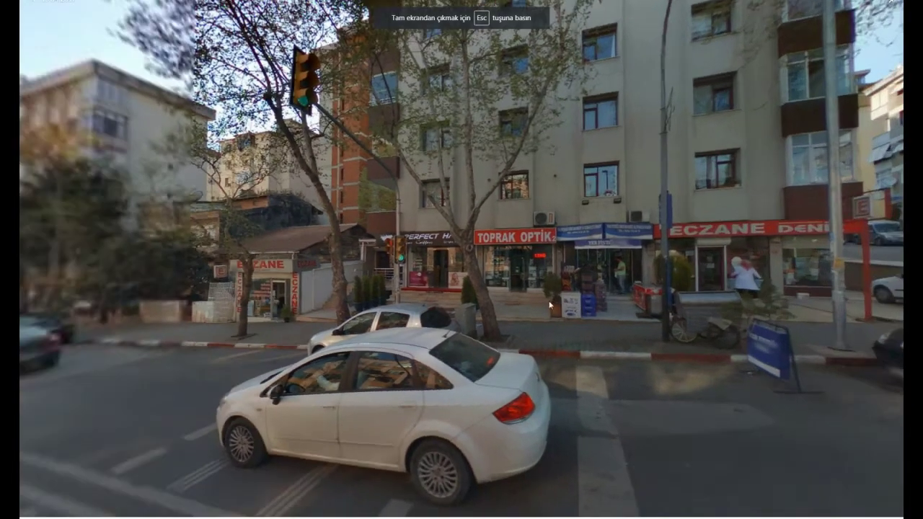
left_click_drag(299, 291, 470, 312)
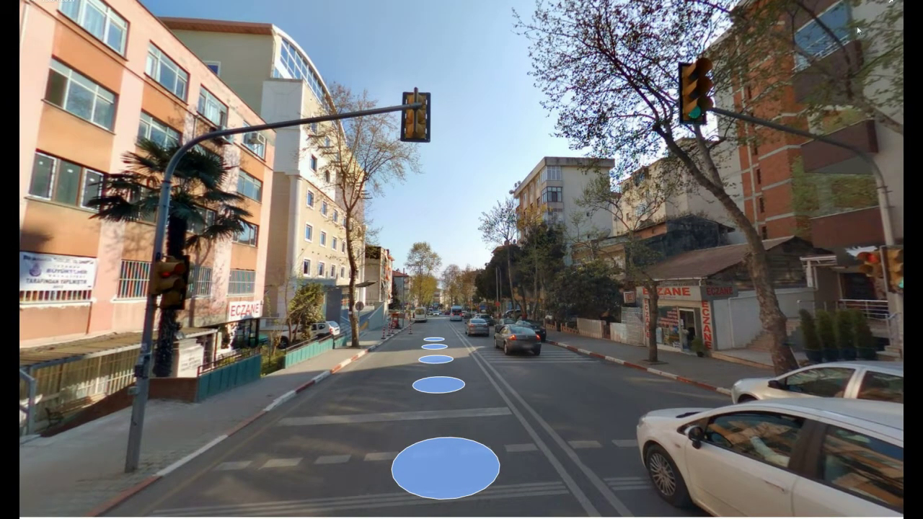
key("Escape")
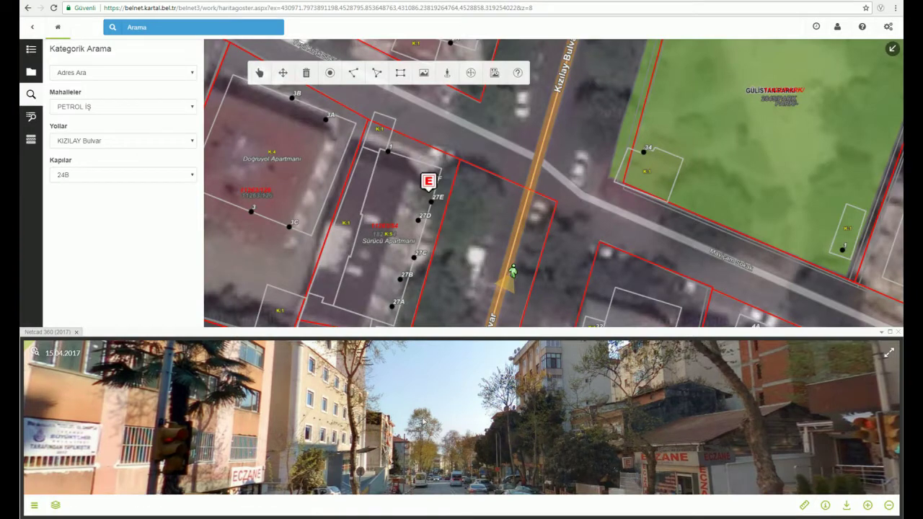
Step: Tilt the panorama toward the road and review the image's capture, KONUM and HASSASIYET details
left_click_drag(362, 433, 342, 409)
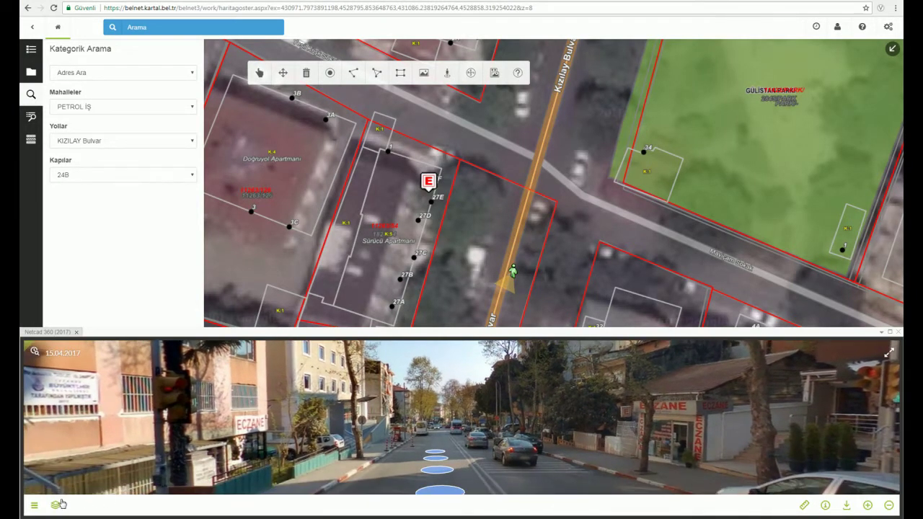
left_click(57, 504)
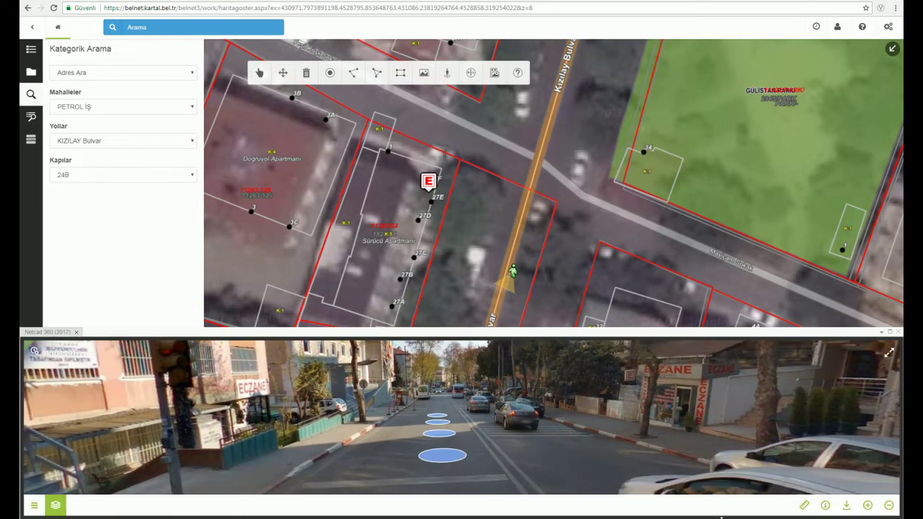
left_click(824, 507)
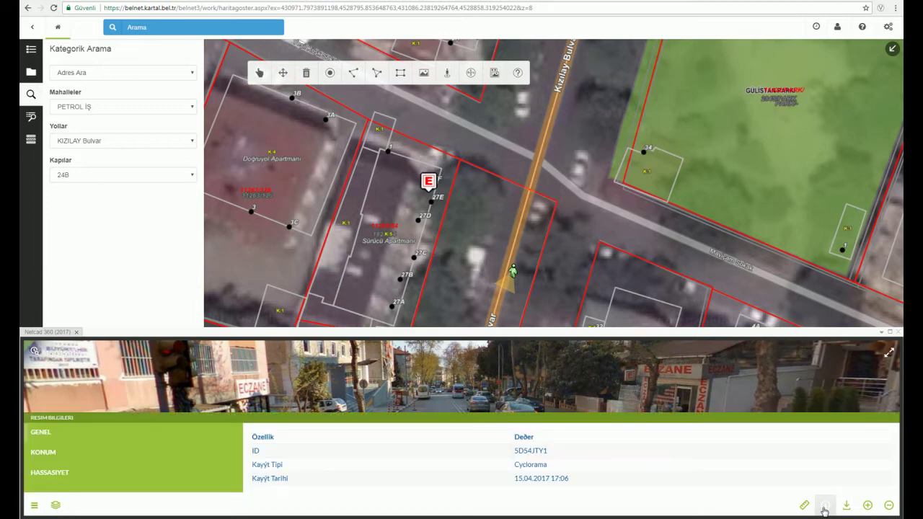
left_click(41, 457)
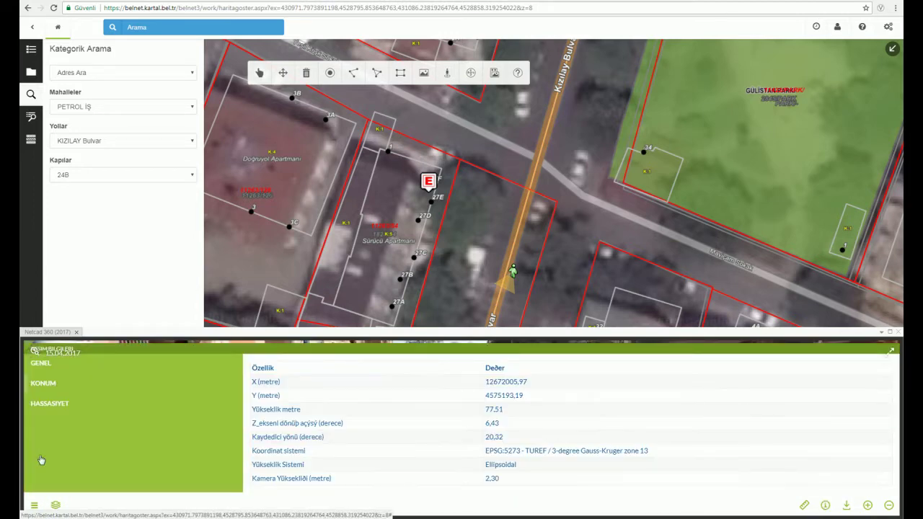
left_click(54, 407)
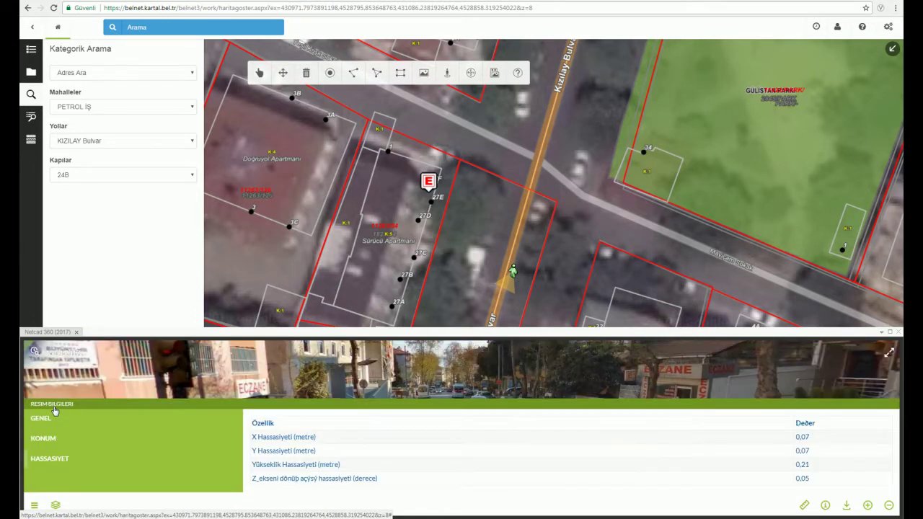
left_click(34, 505)
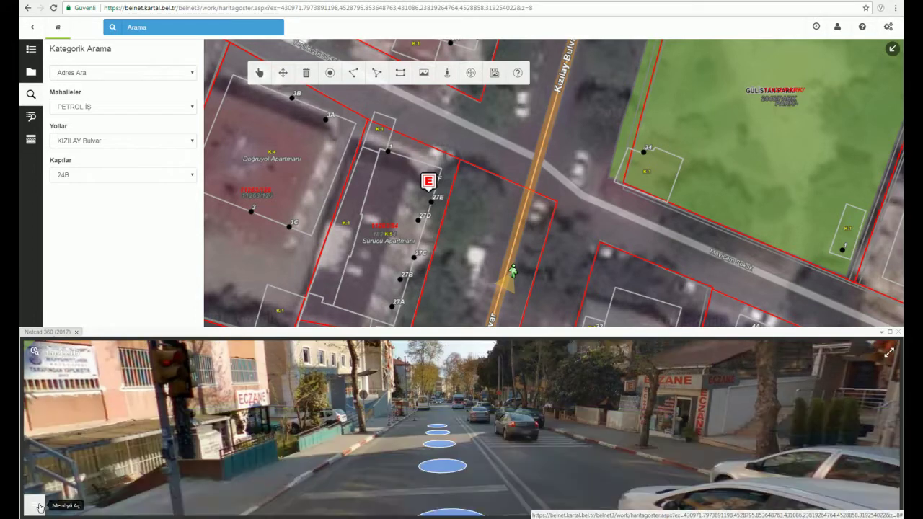
Step: Save the view as panorama (14).png, open it, and advance further along Kızılay Bulvarı
left_click(824, 507)
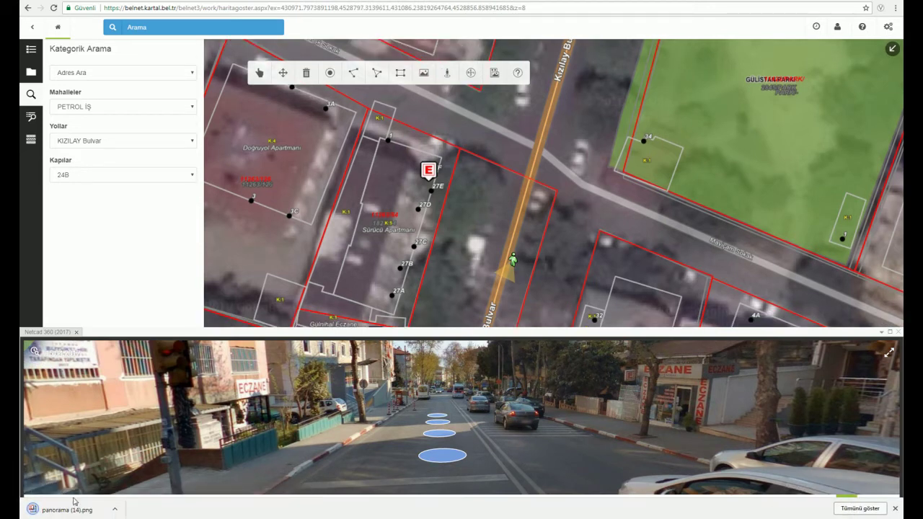
left_click(67, 509)
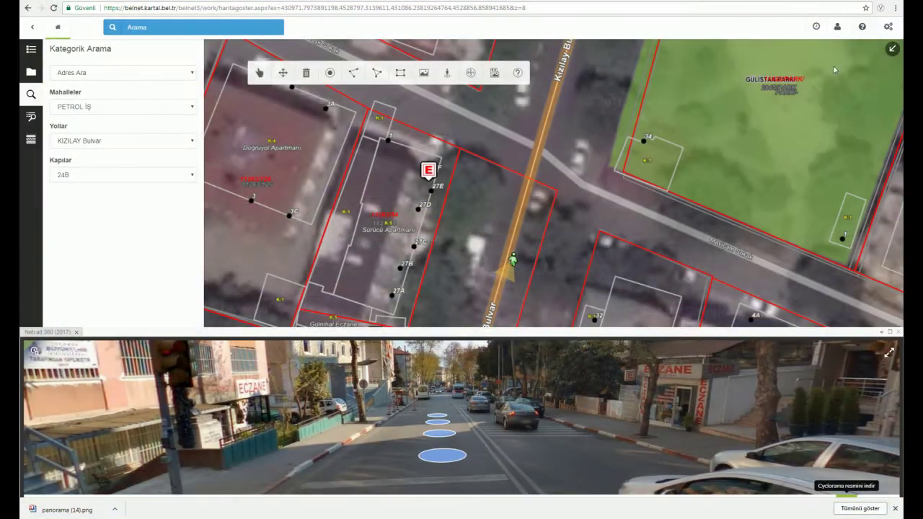
left_click(866, 507)
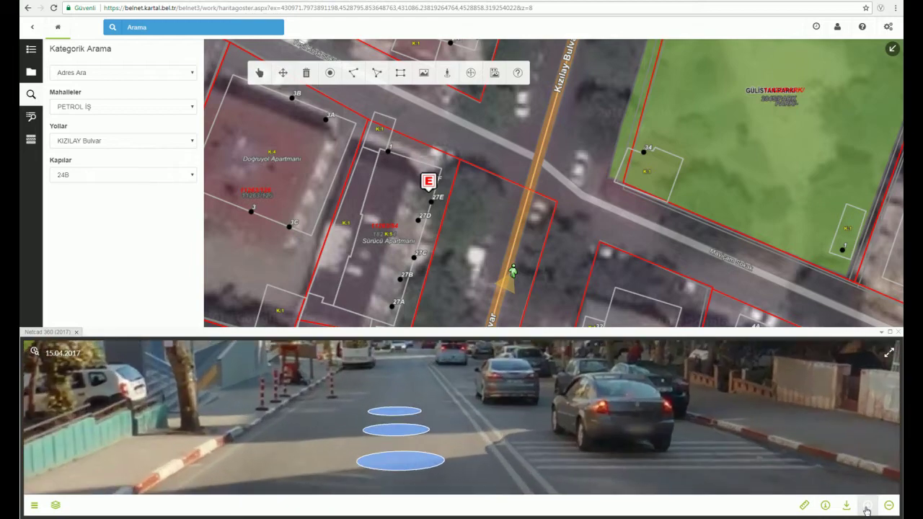
Step: Zoom out and turn the panorama to face the TOPRAK OPTİK and ECZANE shopfronts
left_click(889, 506)
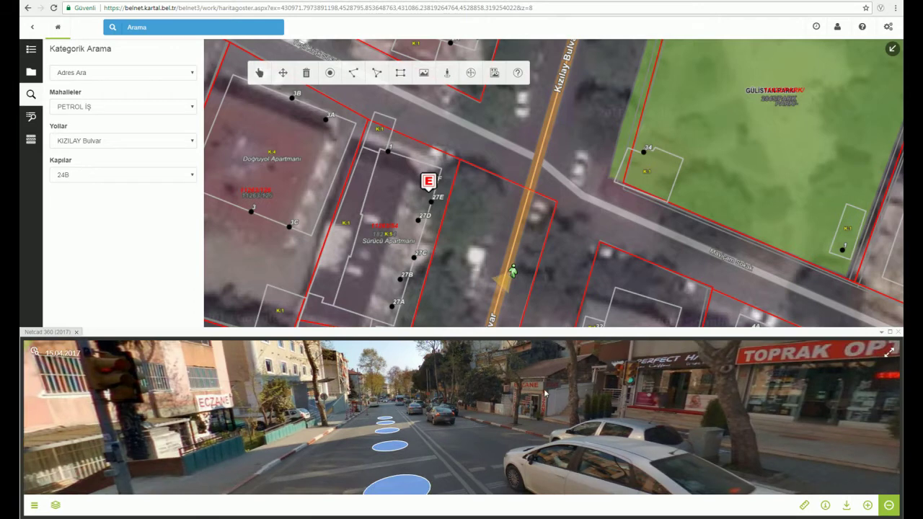
scroll(545, 393, "up", 5)
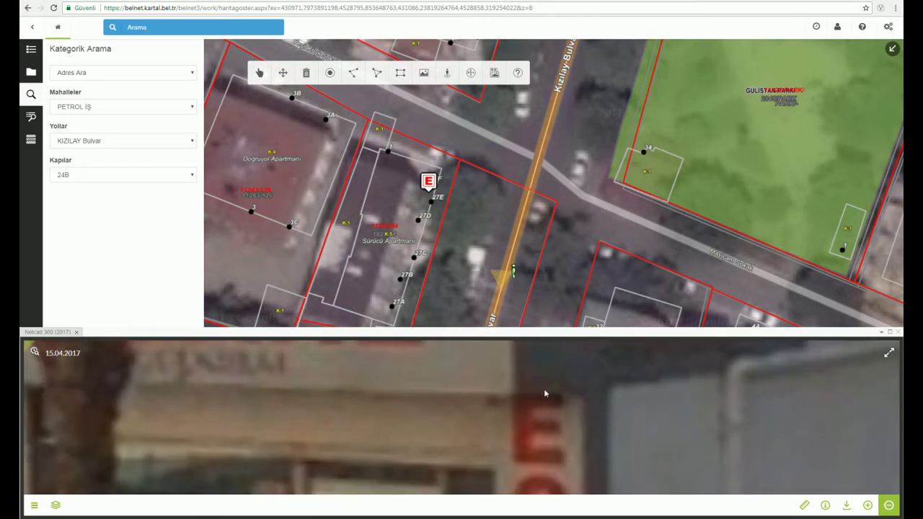
scroll(545, 393, "down", 5)
mouse_move(746, 425)
left_mouse_down()
mouse_move(496, 390)
mouse_move(433, 425)
left_mouse_up()
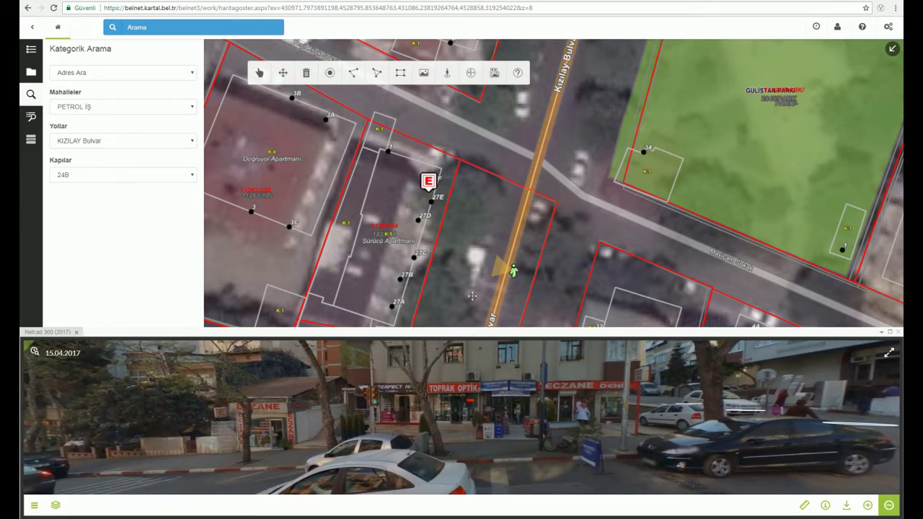
Step: Enlarge the Netcad 360 panorama pane and zoom in on TOPRAK OPTİK
left_click_drag(463, 331, 463, 224)
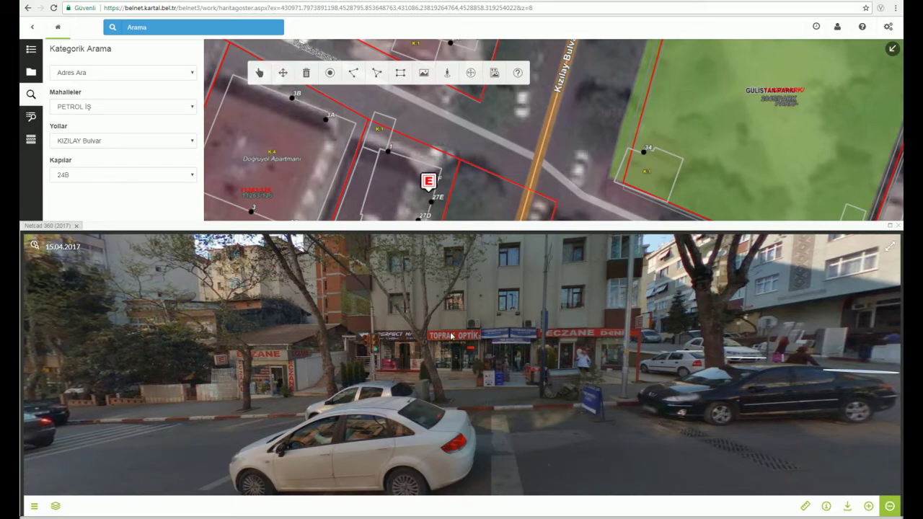
scroll(457, 373, "up", 1)
scroll(458, 368, "up", 1)
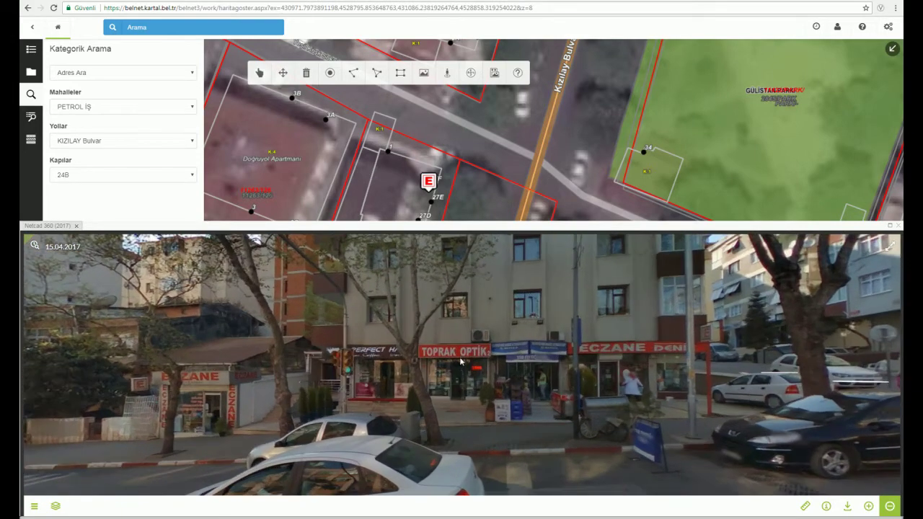
scroll(459, 364, "up", 1)
scroll(459, 362, "up", 1)
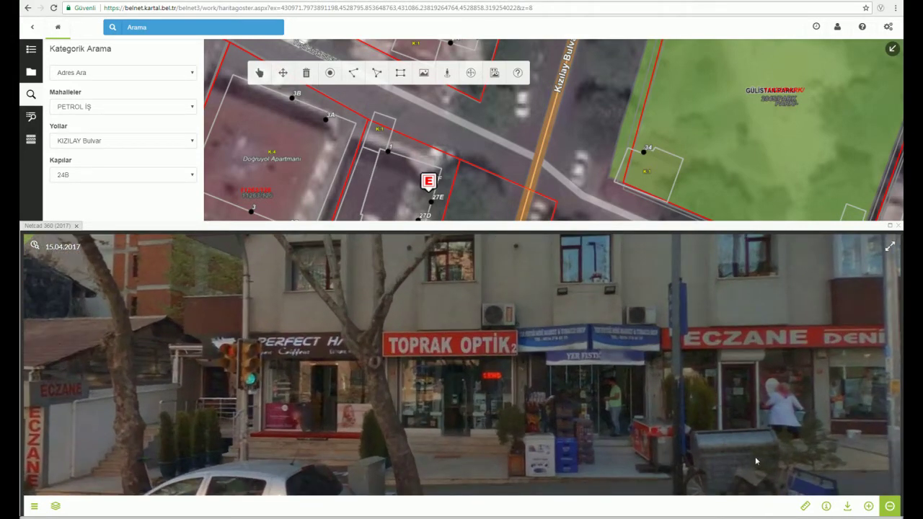
Step: Place a Konum point on the pavement before TOPRAK OPTİK, showing XY and height 75,34
left_click(803, 507)
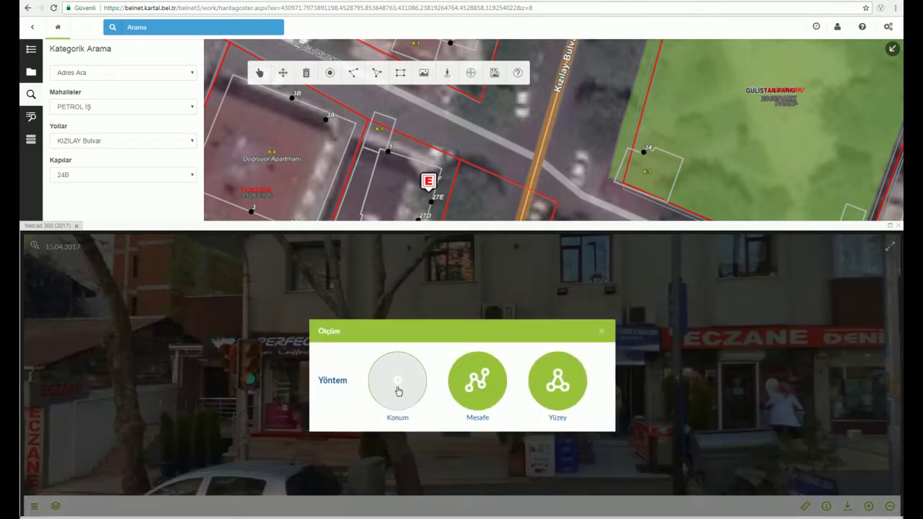
left_click(398, 391)
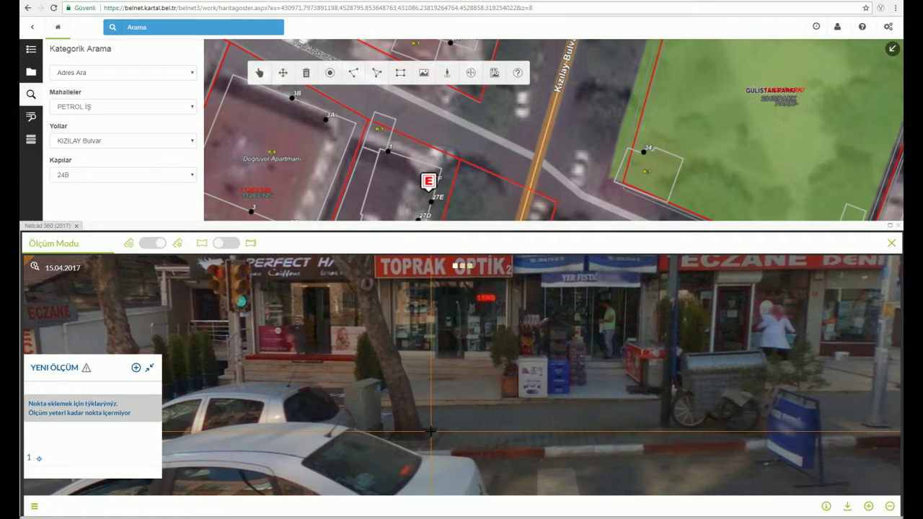
left_click(430, 431)
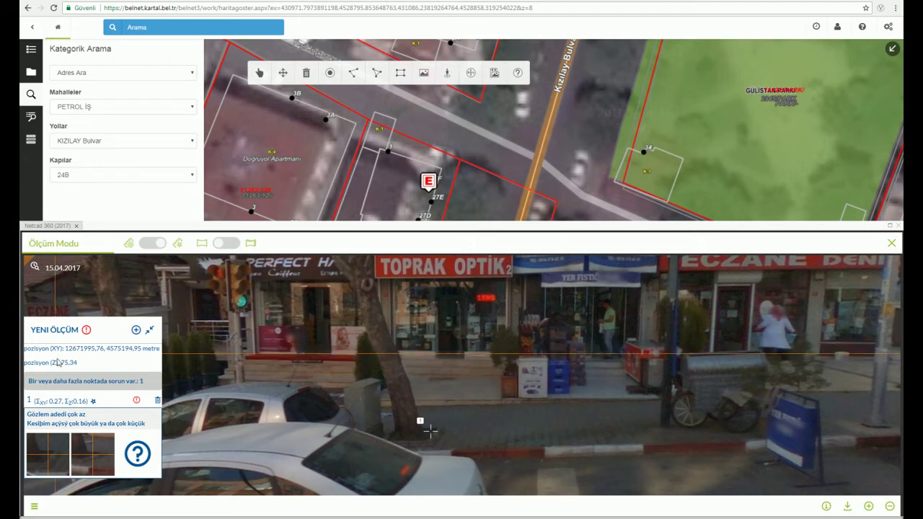
left_click(135, 329)
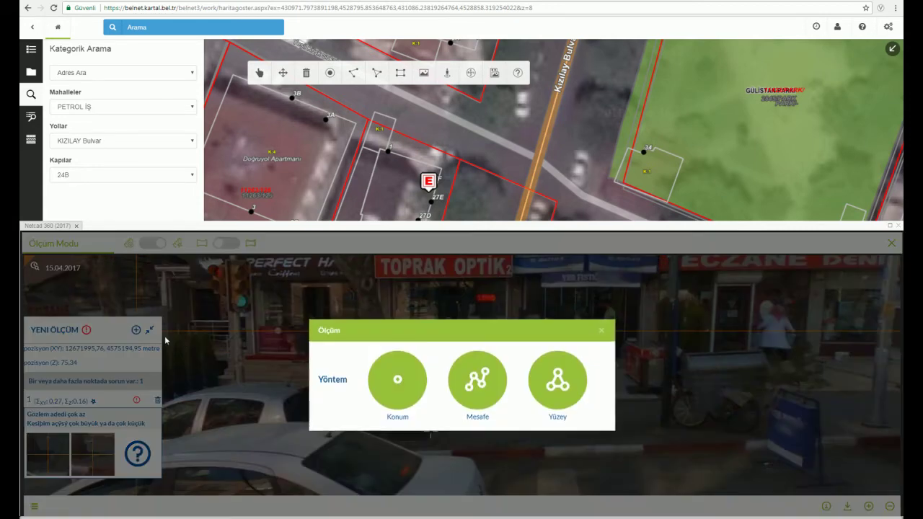
Step: Measure the blue sign's width between TOPRAK OPTİK and ECZANE as a 3,77 m Mesafe
left_click(477, 380)
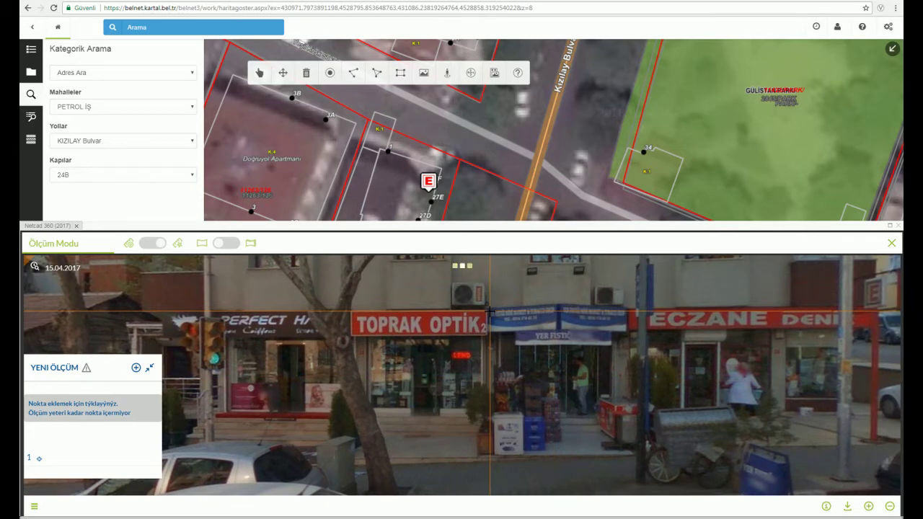
left_click(489, 311)
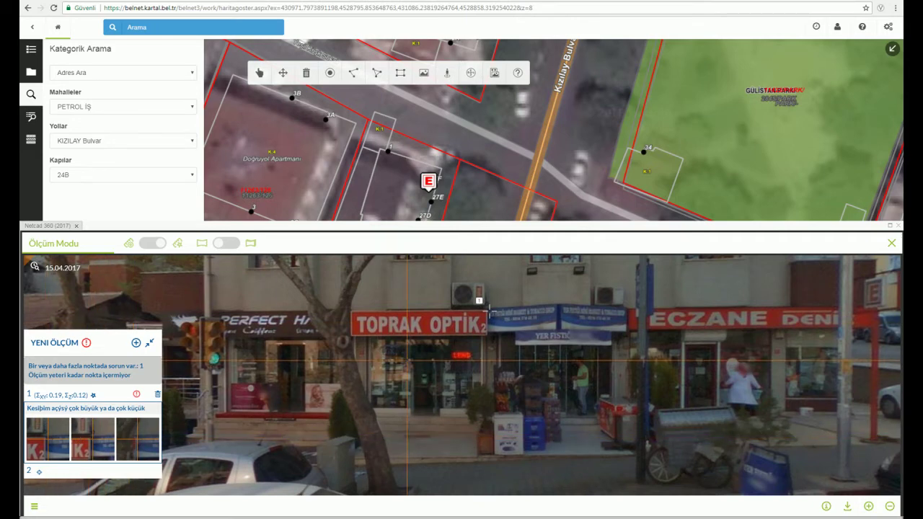
left_click(624, 310)
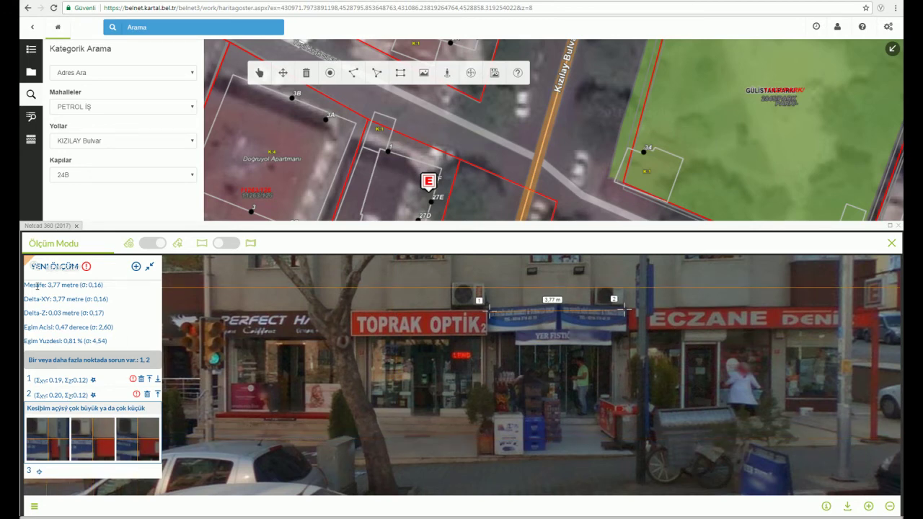
left_click_drag(24, 285, 102, 286)
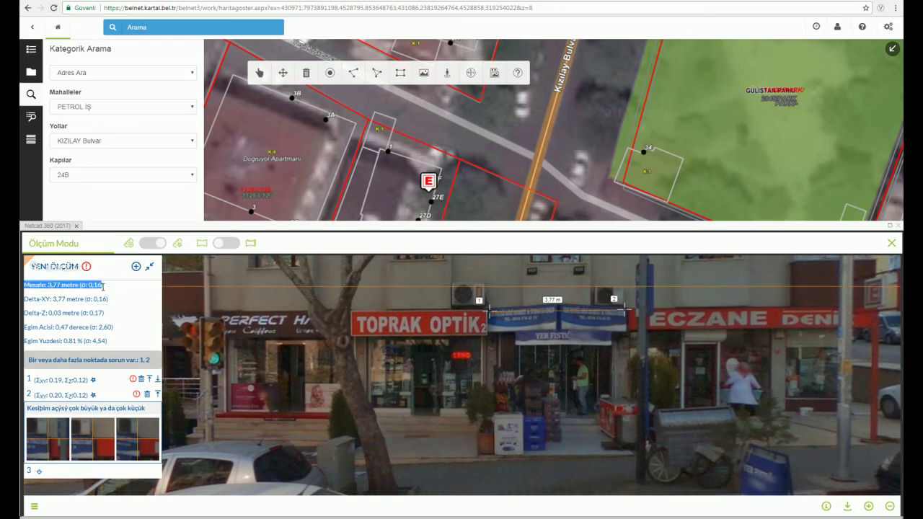
left_click(134, 290)
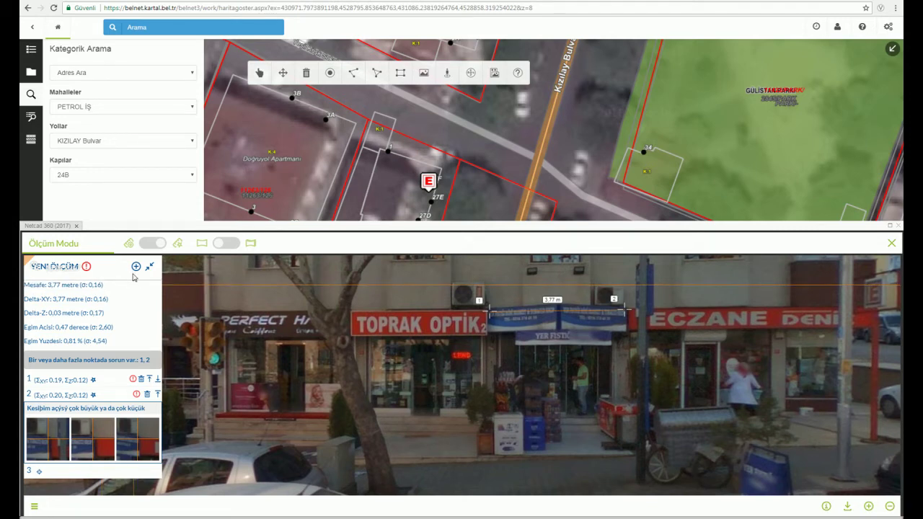
left_click(136, 267)
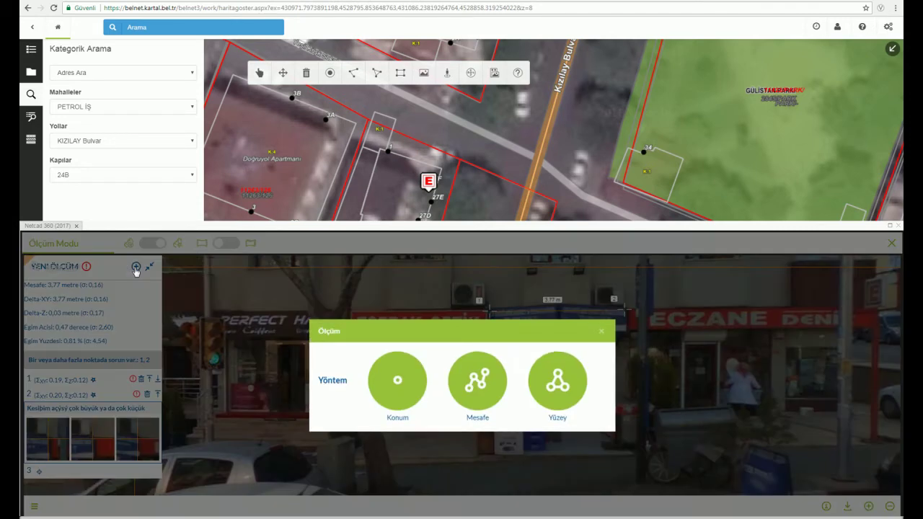
Step: Trace the TOPRAK OPTİK sign's four corners as a Yüzey area: 2,44 m², 8,96 m perimeter
left_click(562, 391)
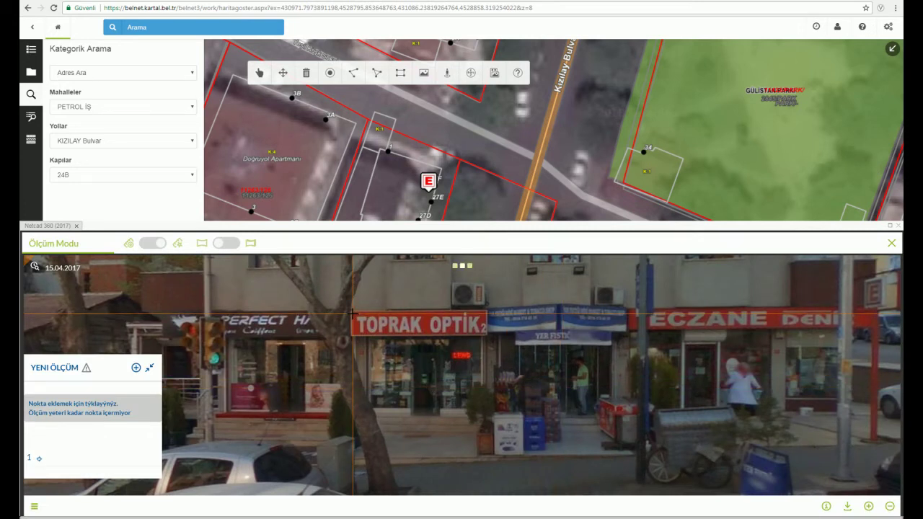
left_click(353, 313)
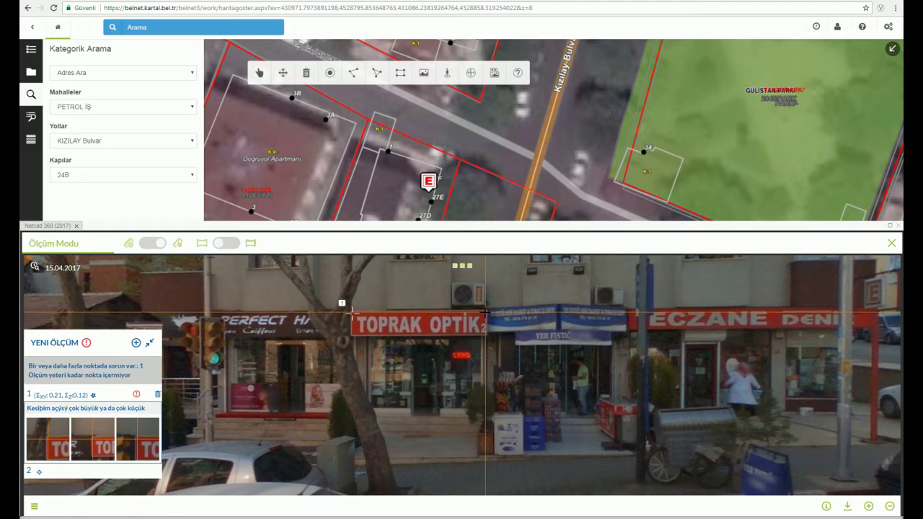
left_click(485, 311)
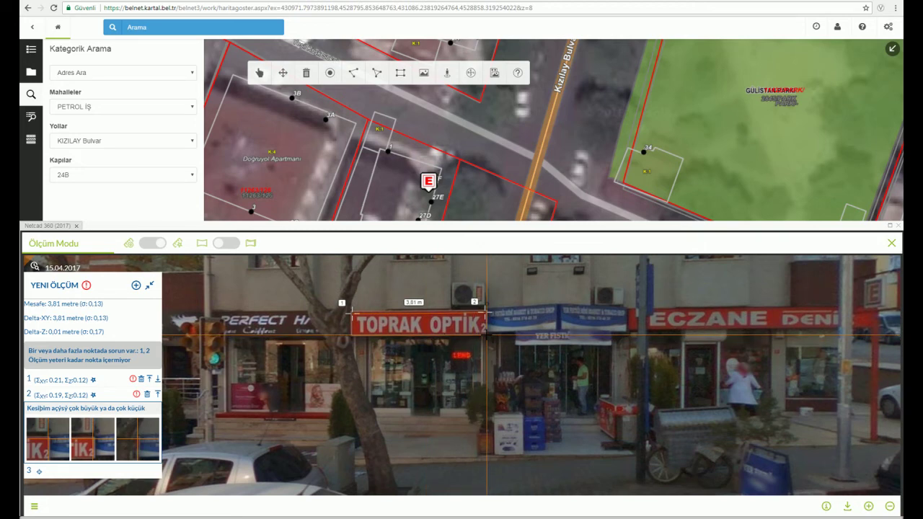
left_click(487, 333)
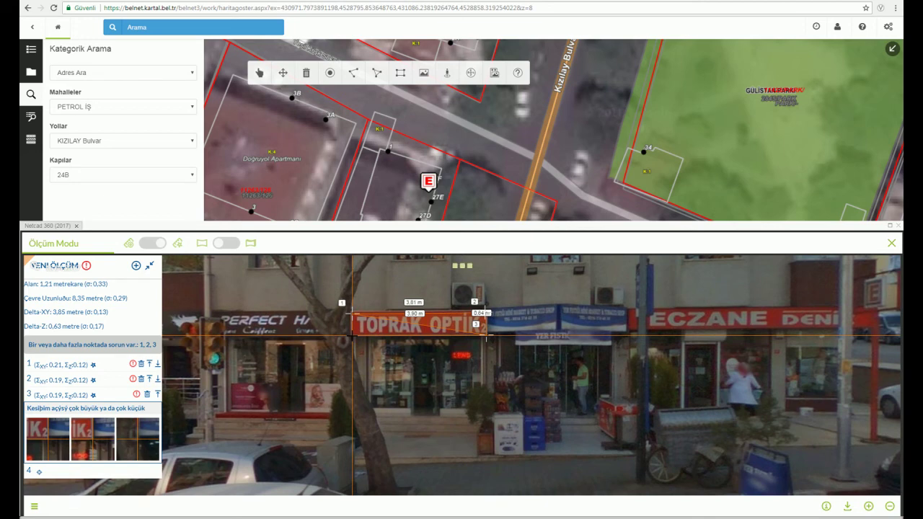
left_click(352, 335)
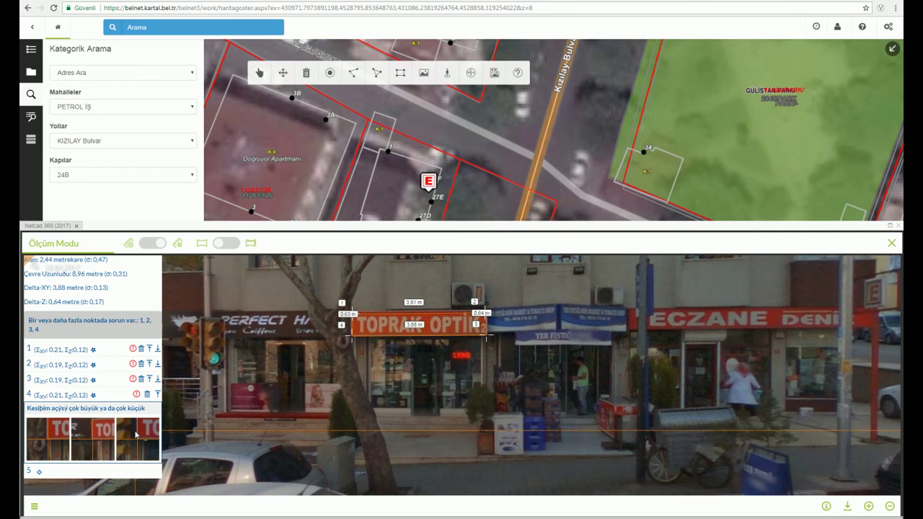
left_click_drag(24, 259, 126, 264)
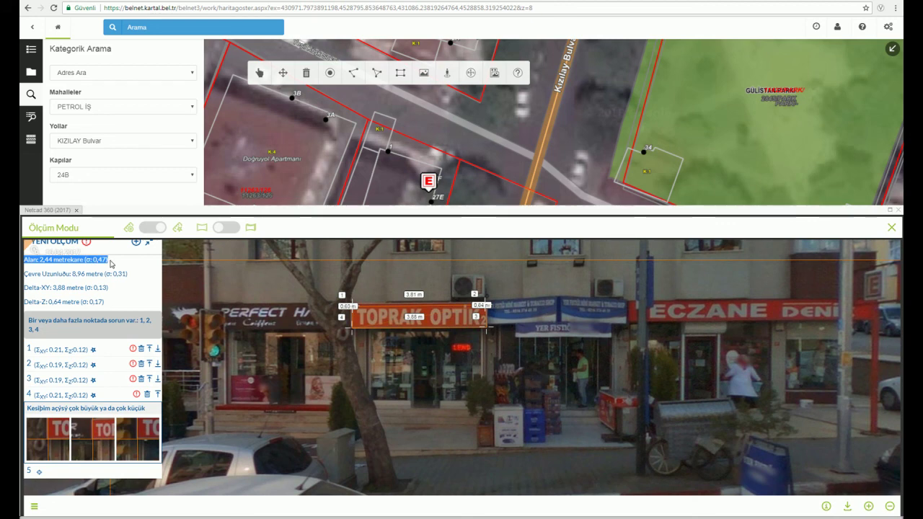